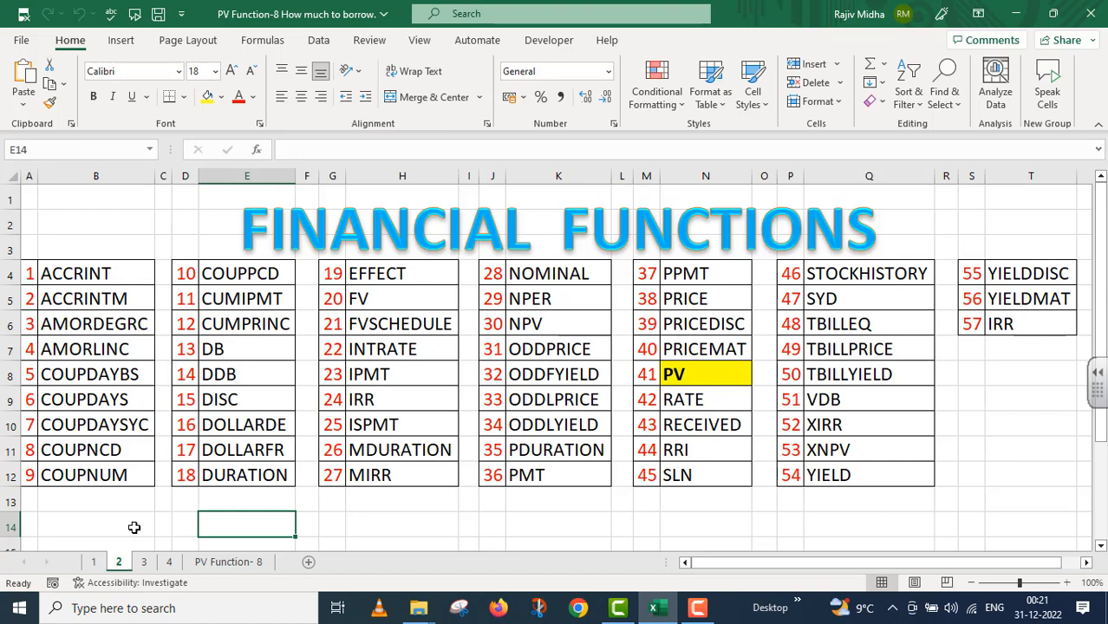
- Move on from the financial functions list and read the loan problem and PV syntax on the PV Function- 8 sheet
{"action": "left_click", "coordinate": [144, 561]}
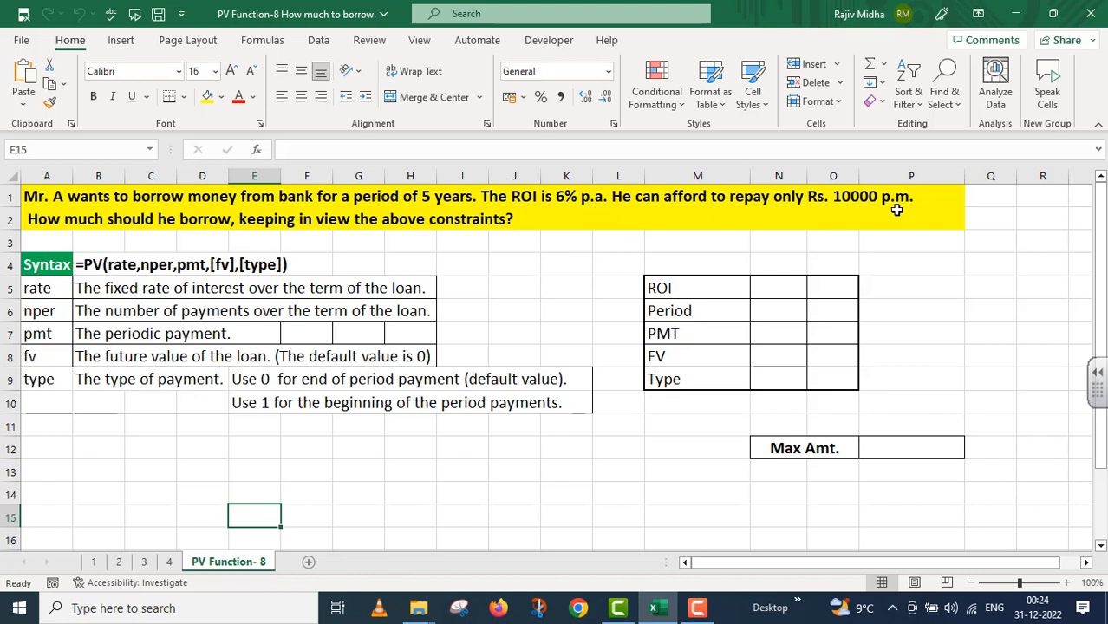
{"action": "left_click", "coordinate": [355, 241]}
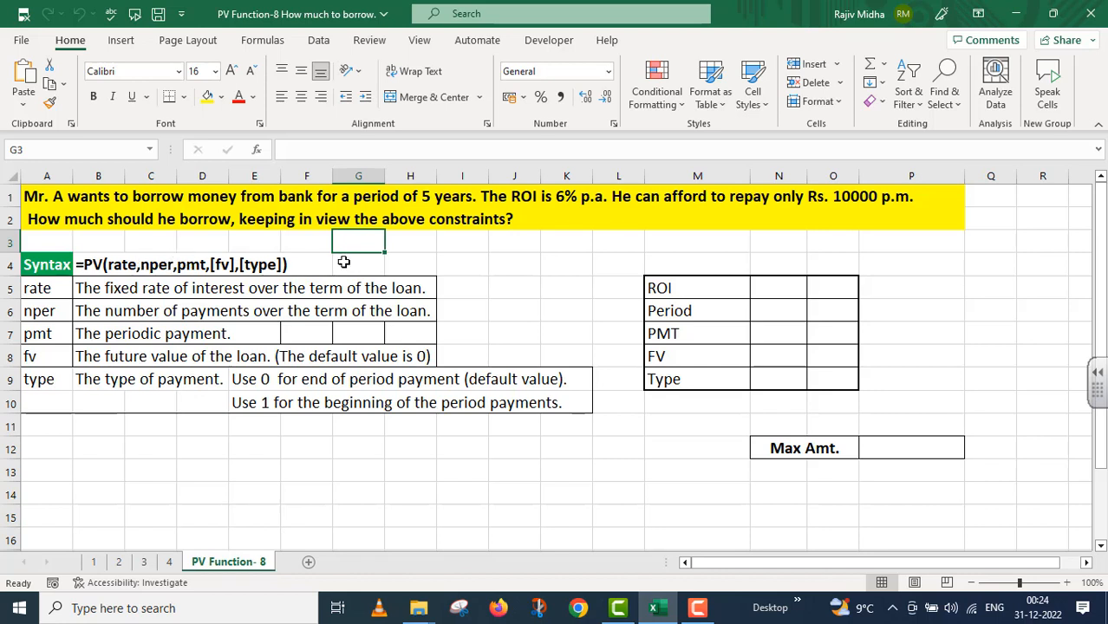
{"action": "left_click", "coordinate": [698, 448]}
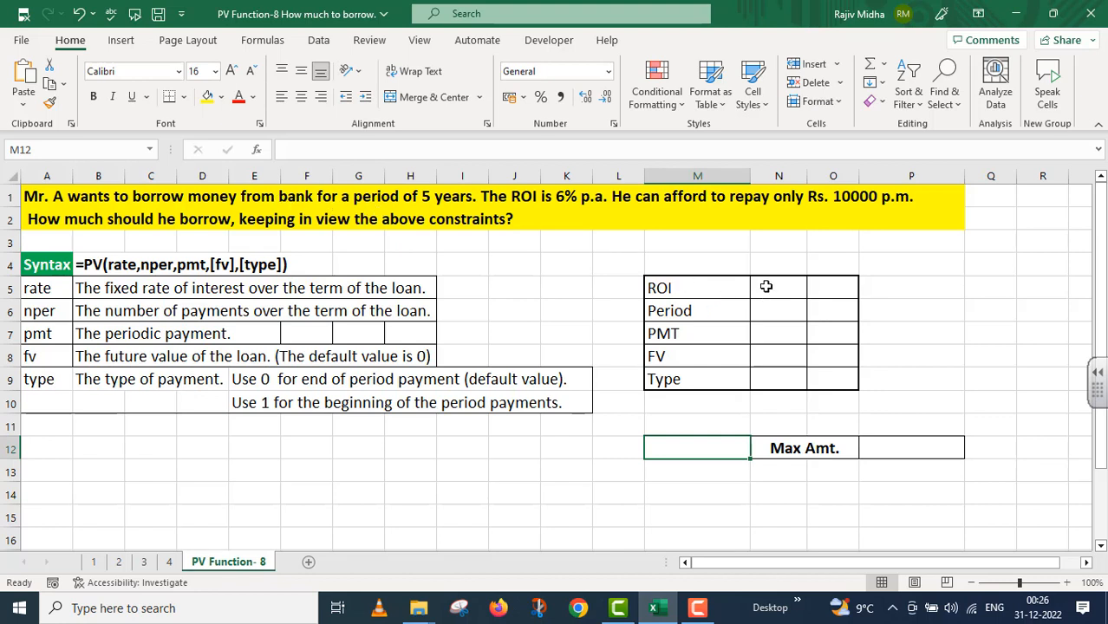
- Fill in the loan table's ROI as 6% P.A. and its period as 5 Years
{"action": "left_click", "coordinate": [770, 289]}
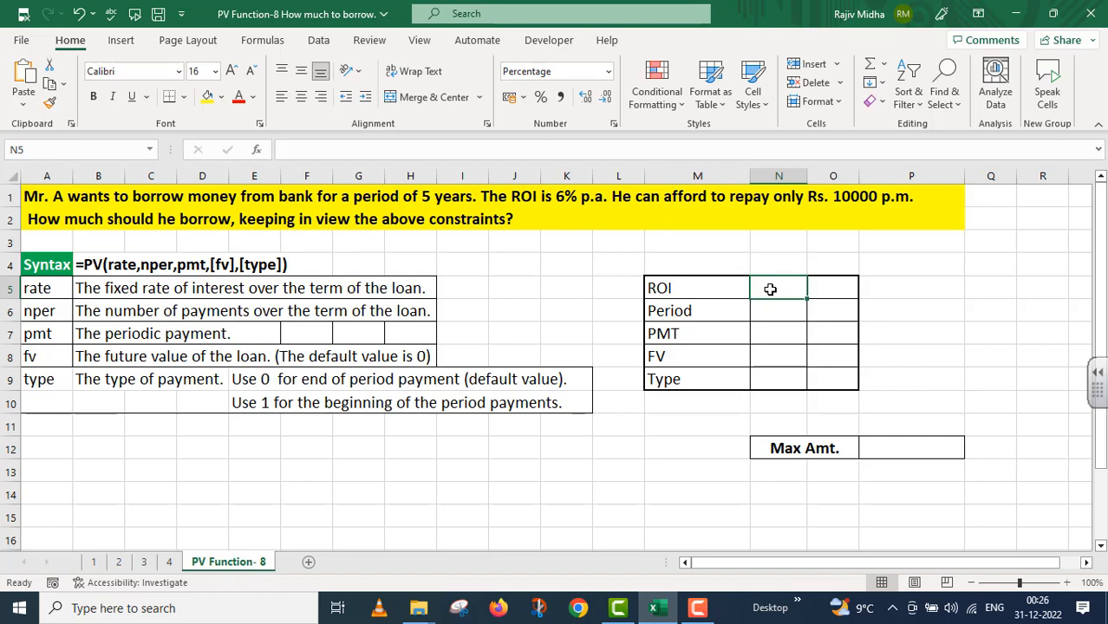
{"action": "type", "text": "6"}
{"action": "left_click", "coordinate": [826, 292]}
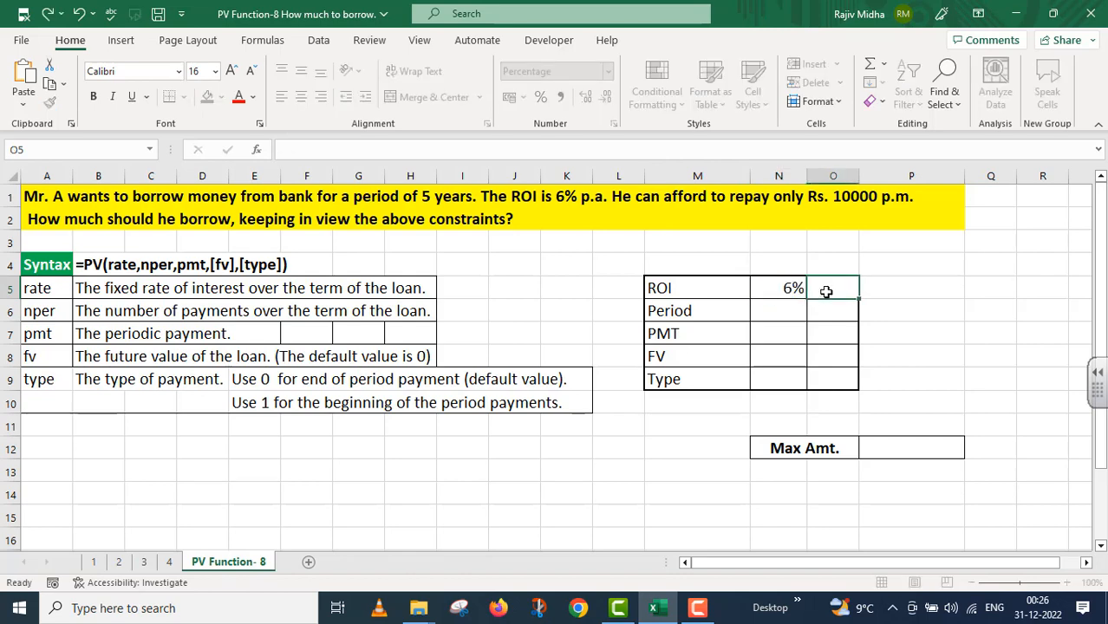
{"action": "type", "text": "P.A."}
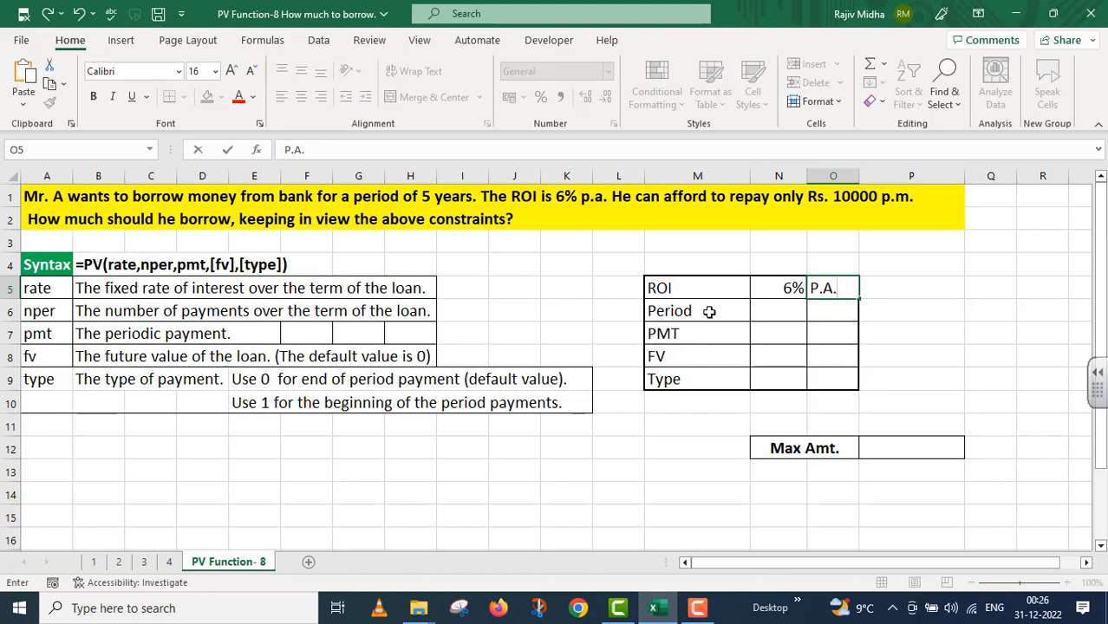
{"action": "left_click", "coordinate": [783, 319]}
{"action": "type", "text": "5"}
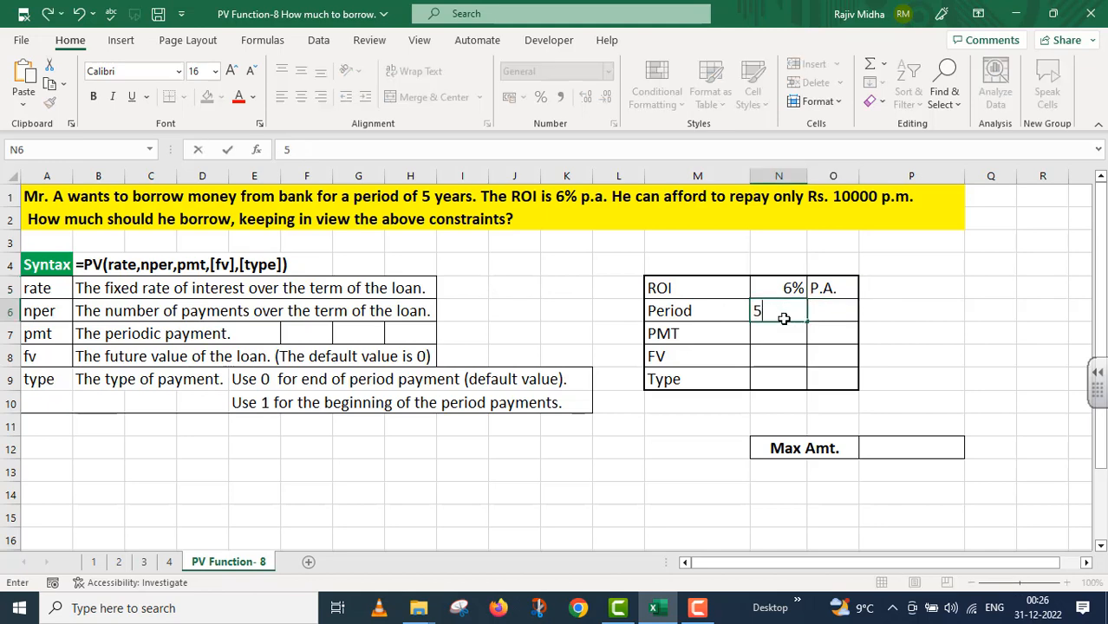
{"action": "left_click", "coordinate": [820, 310]}
{"action": "type", "text": "Years"}
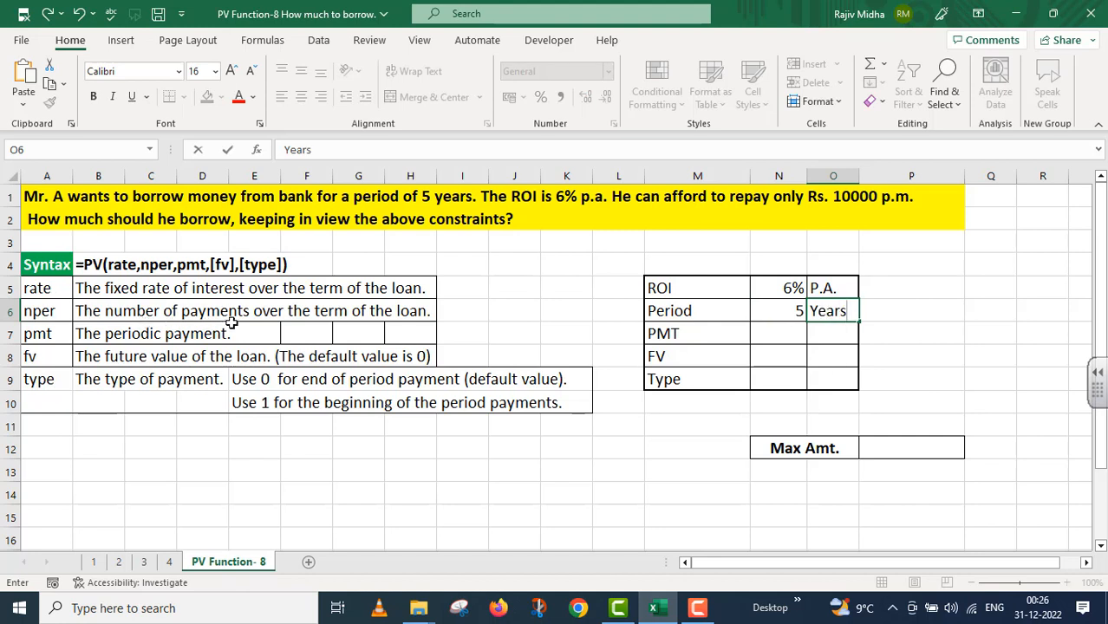
- Enter -10000 as the PMT value in the loan table, with Rs. as its unit
{"action": "left_click", "coordinate": [694, 336]}
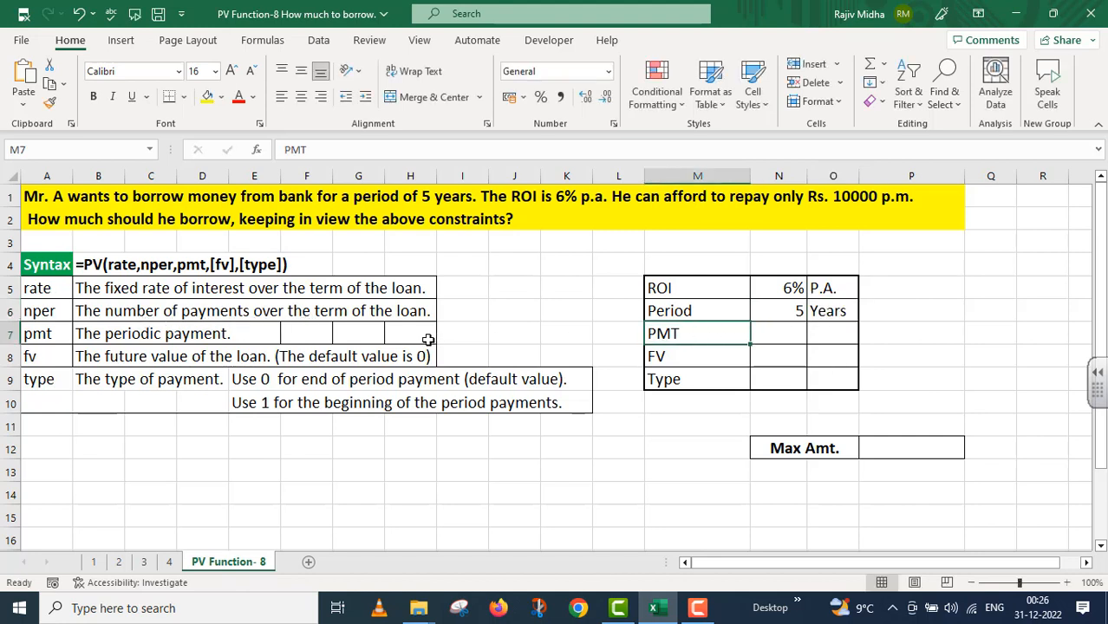
{"action": "left_click", "coordinate": [773, 336]}
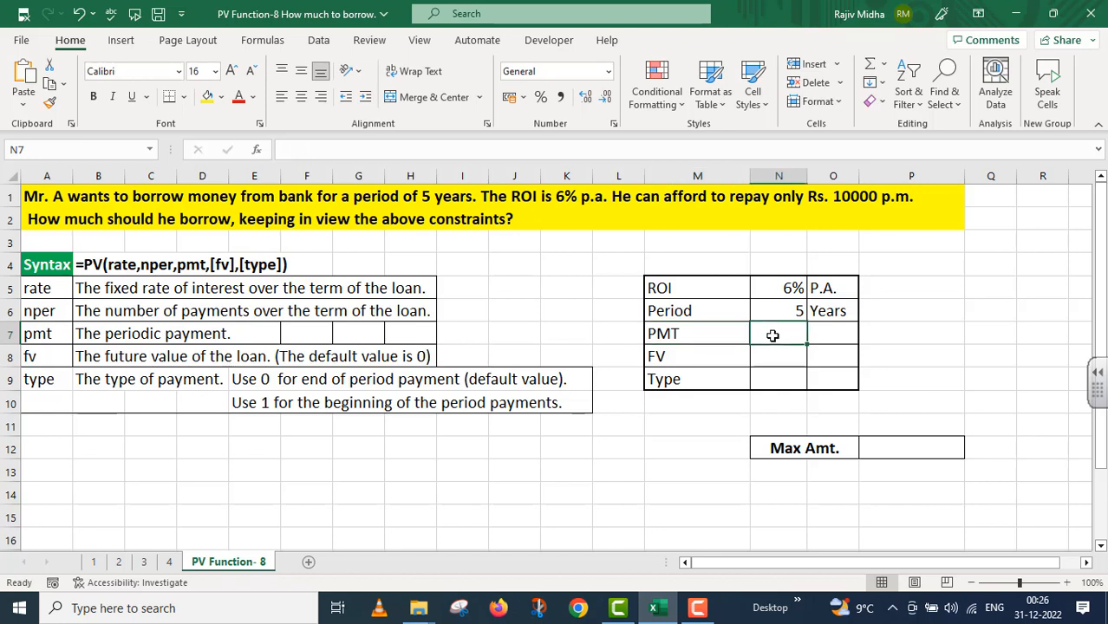
{"action": "type", "text": "-1"}
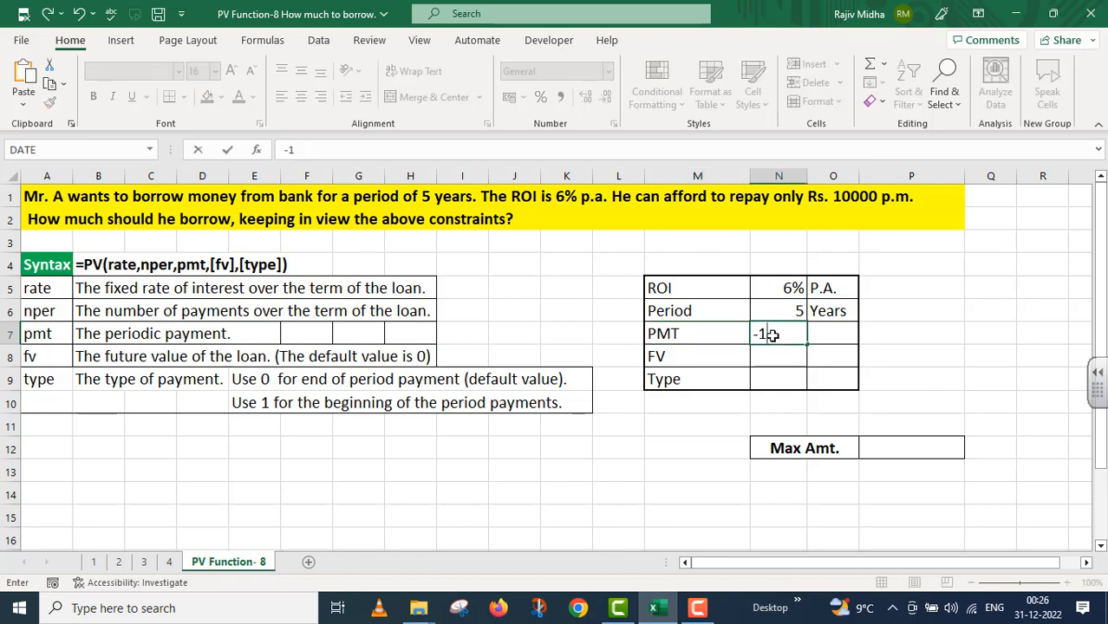
{"action": "type", "text": "0000"}
{"action": "left_click", "coordinate": [824, 335]}
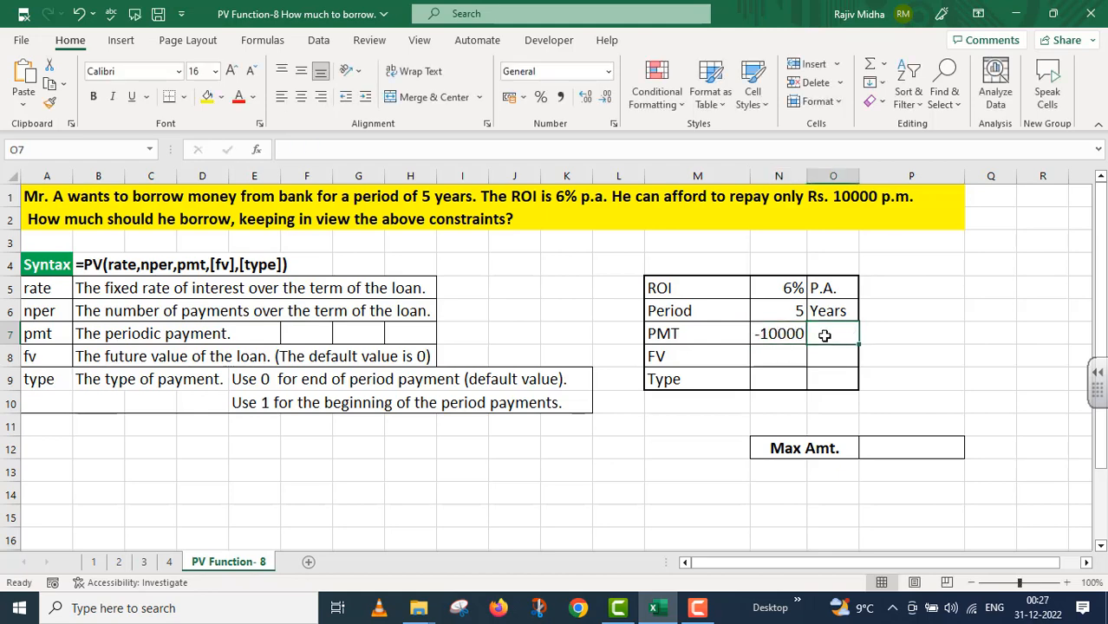
{"action": "type", "text": "Rs."}
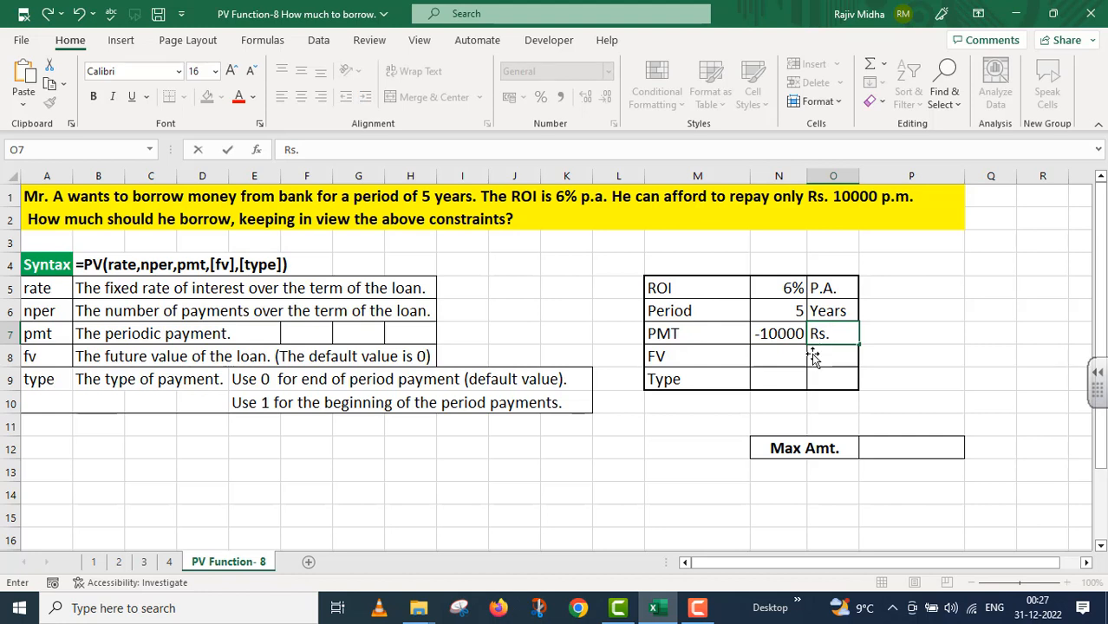
- Set FV to 0 with the unit Rs. and Type to 0 in the loan table
{"action": "left_click", "coordinate": [764, 356]}
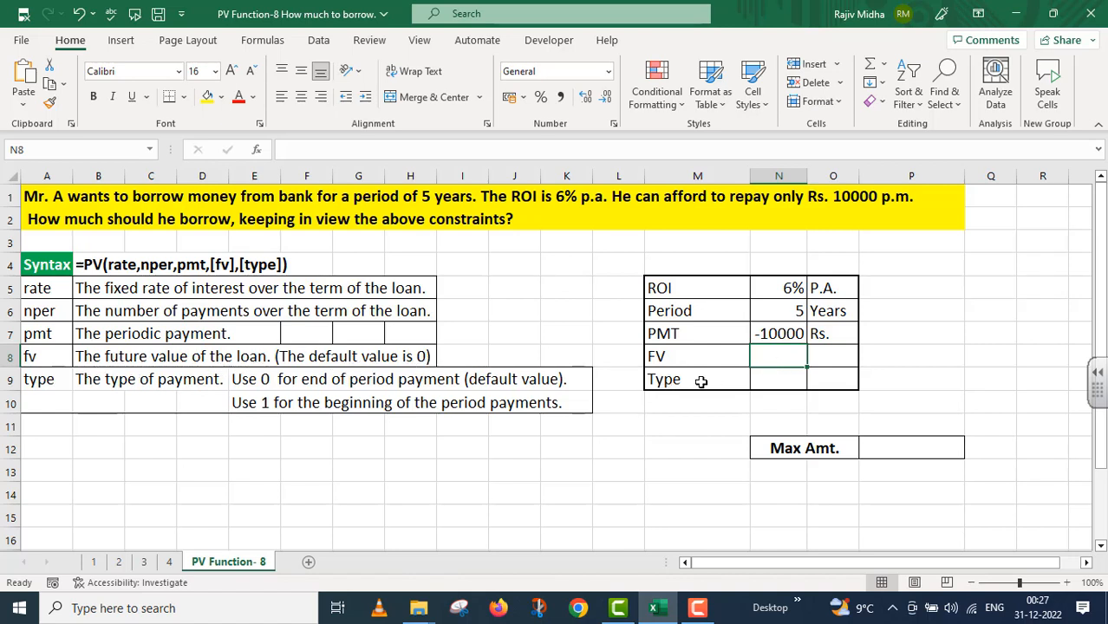
{"action": "type", "text": "0"}
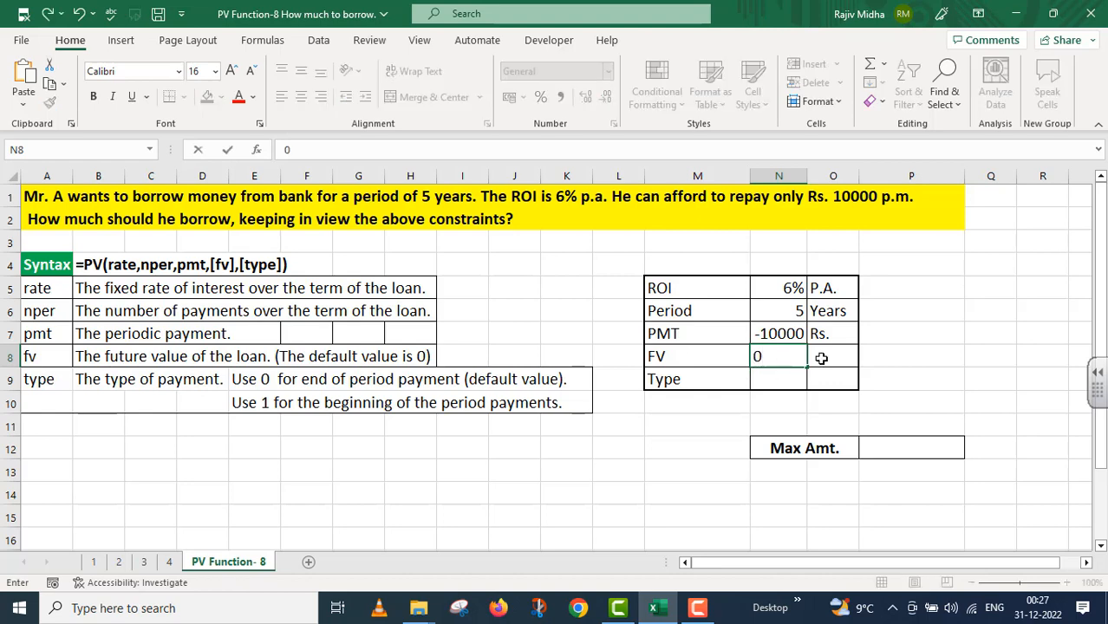
{"action": "left_click", "coordinate": [821, 357]}
{"action": "type", "text": "Rs."}
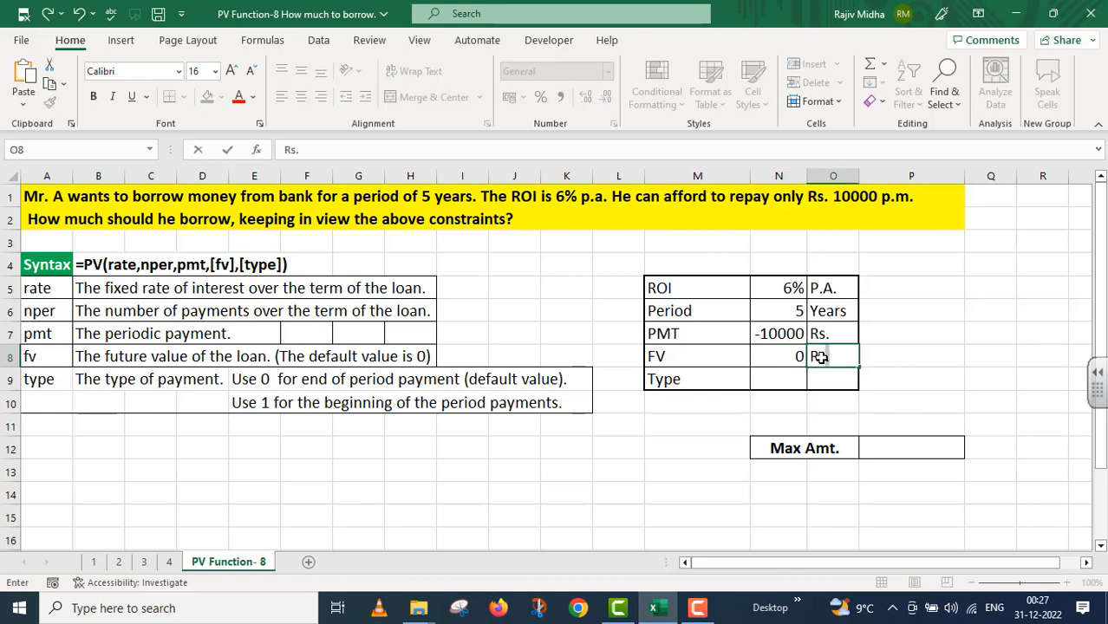
{"action": "key", "text": "Return"}
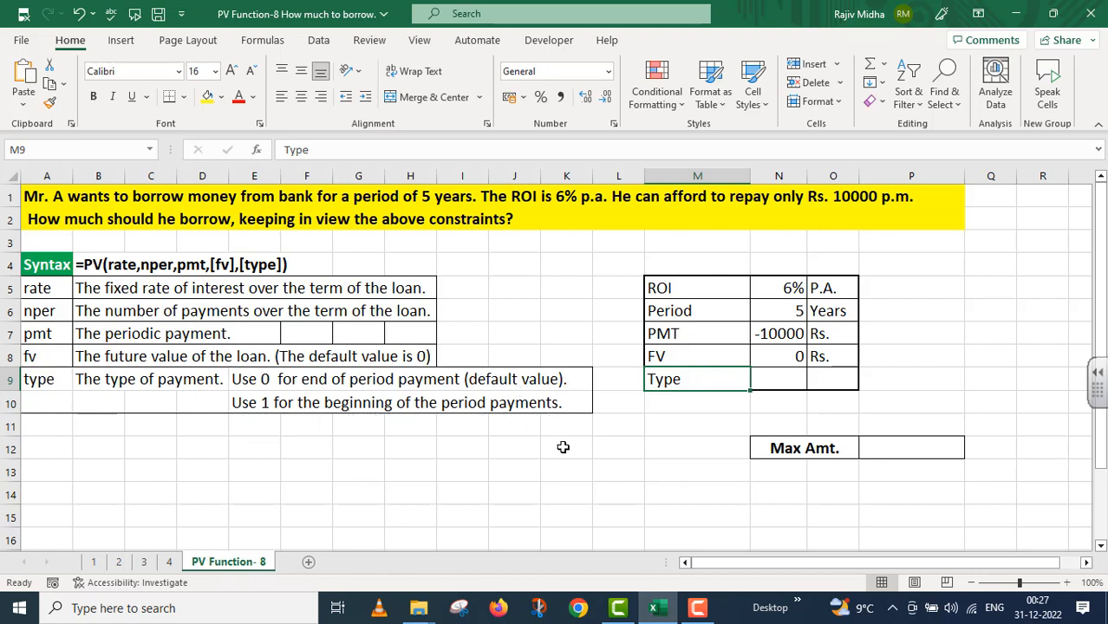
{"action": "left_click", "coordinate": [793, 380]}
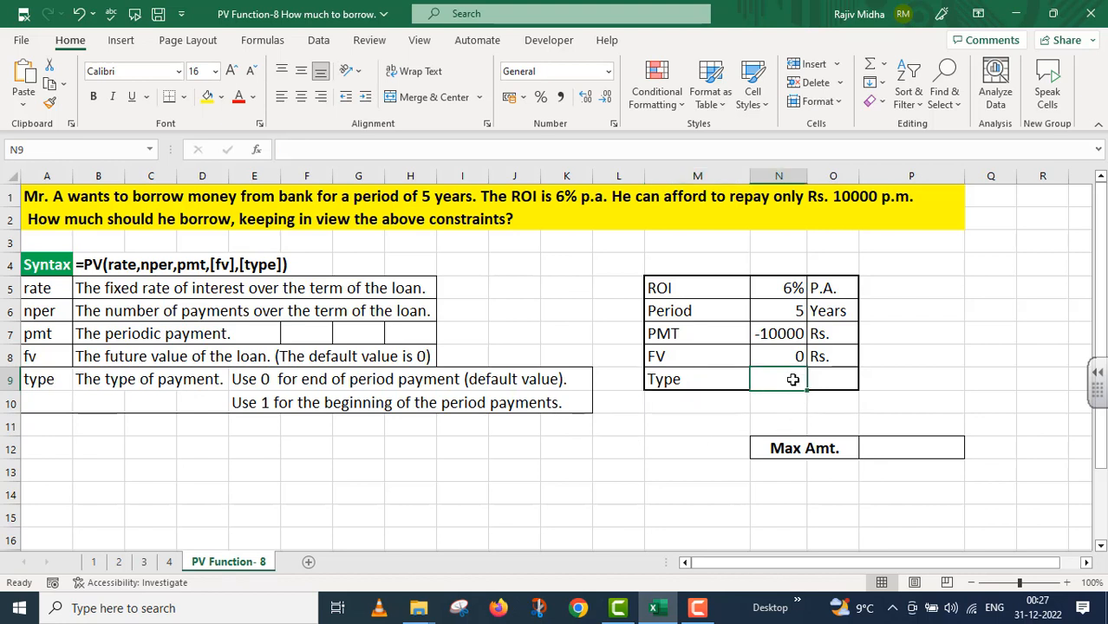
{"action": "type", "text": "0"}
{"action": "left_click", "coordinate": [667, 423]}
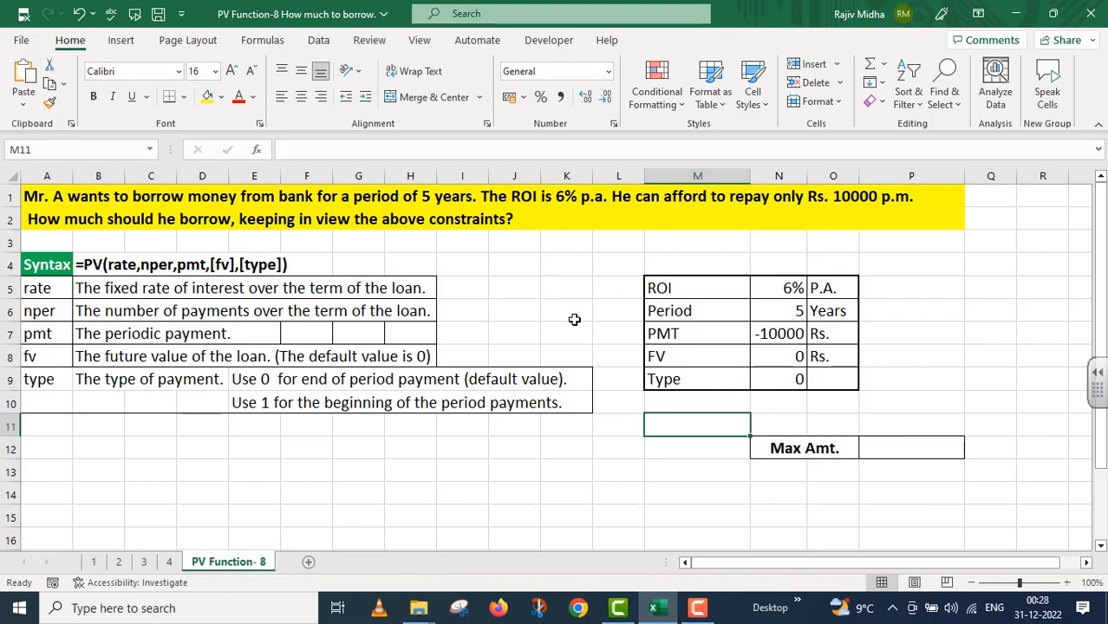
- Begin a PV formula in the Max Amt. cell P12 with N5/12 as the rate and N6*12 as the number of payments
{"action": "left_click", "coordinate": [883, 448]}
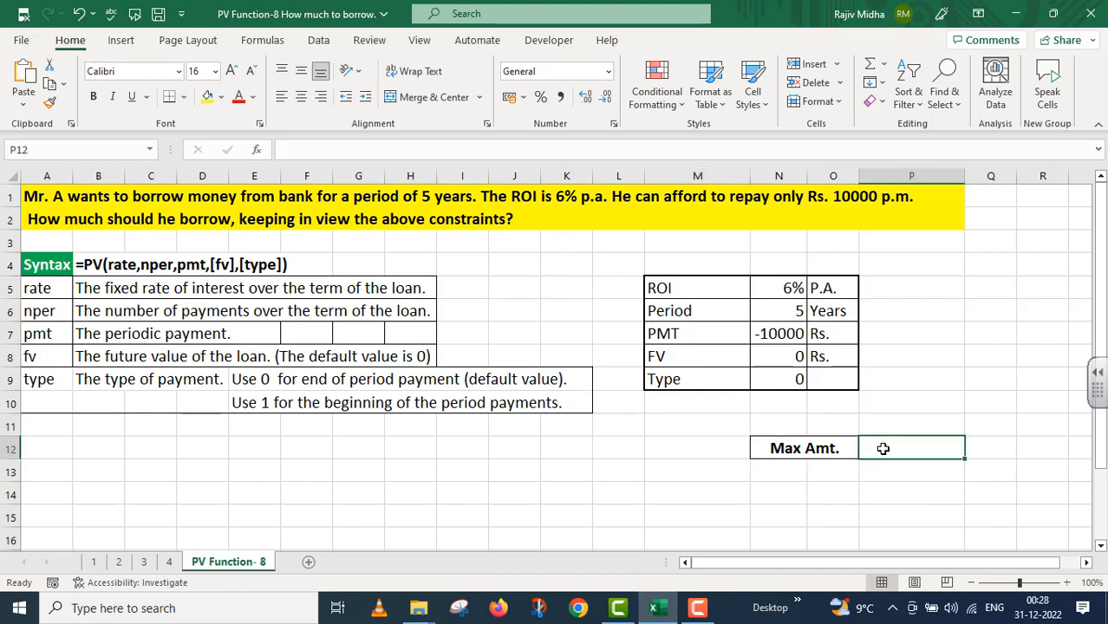
{"action": "type", "text": "="}
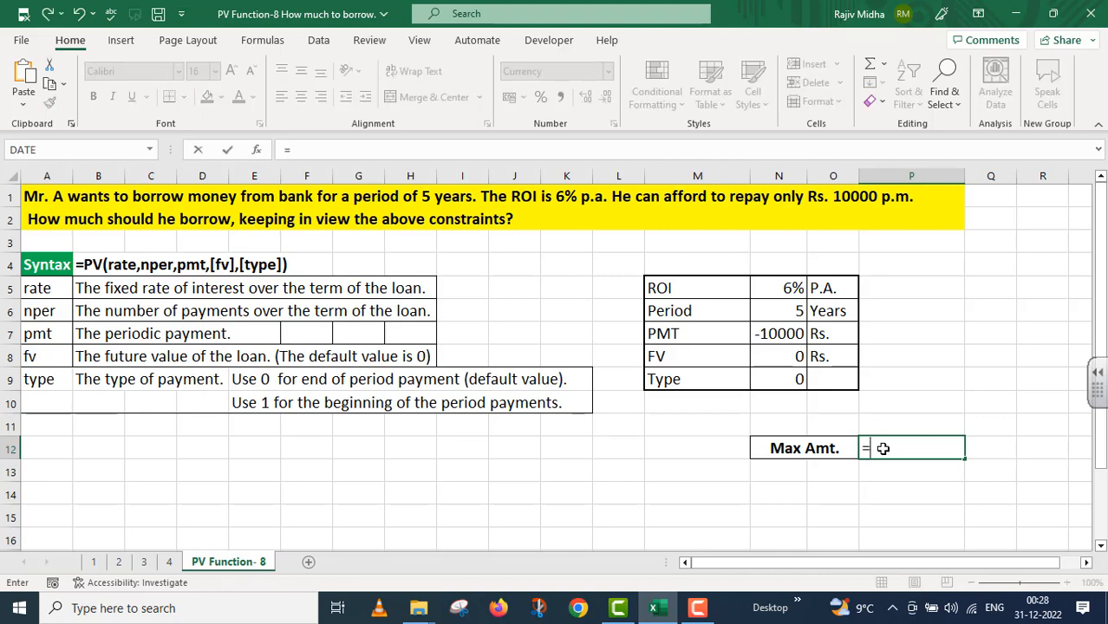
{"action": "type", "text": "PV("}
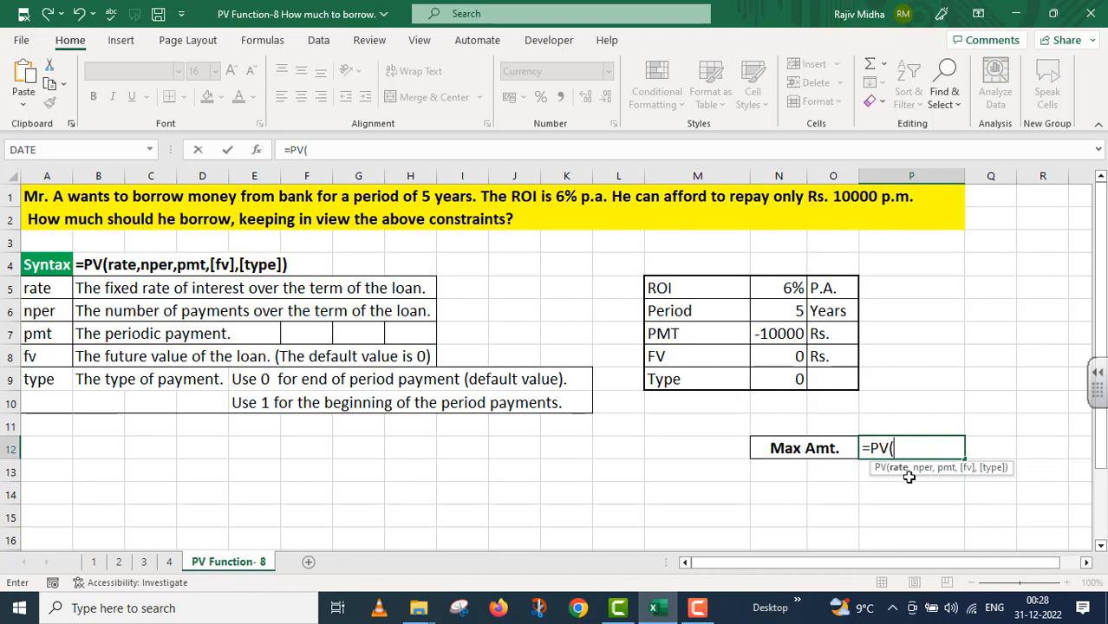
{"action": "left_click", "coordinate": [775, 288]}
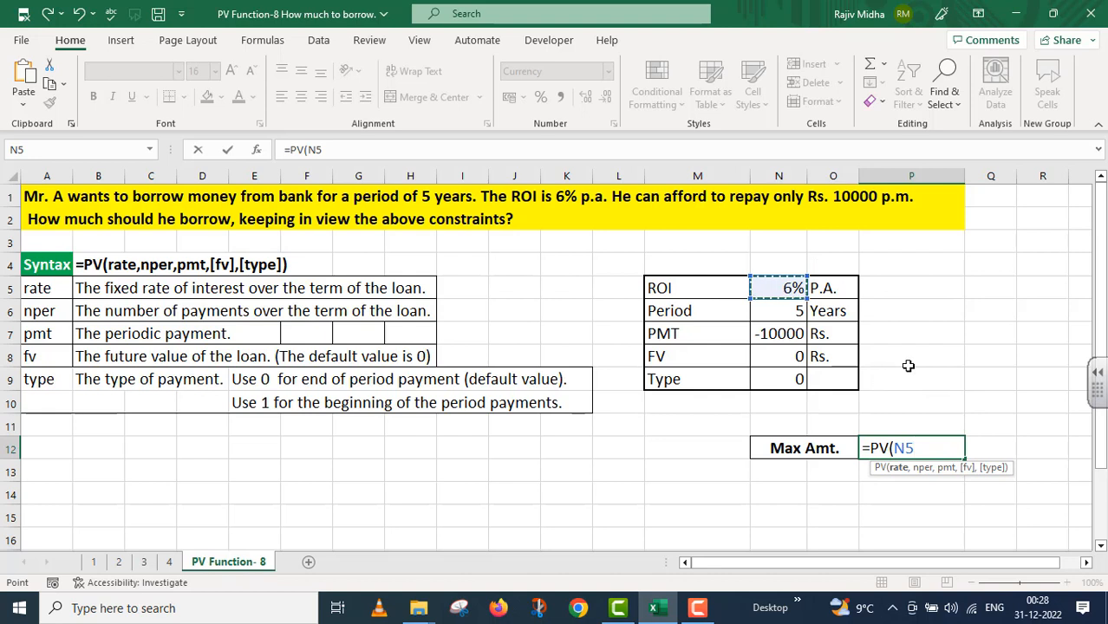
{"action": "type", "text": "/12"}
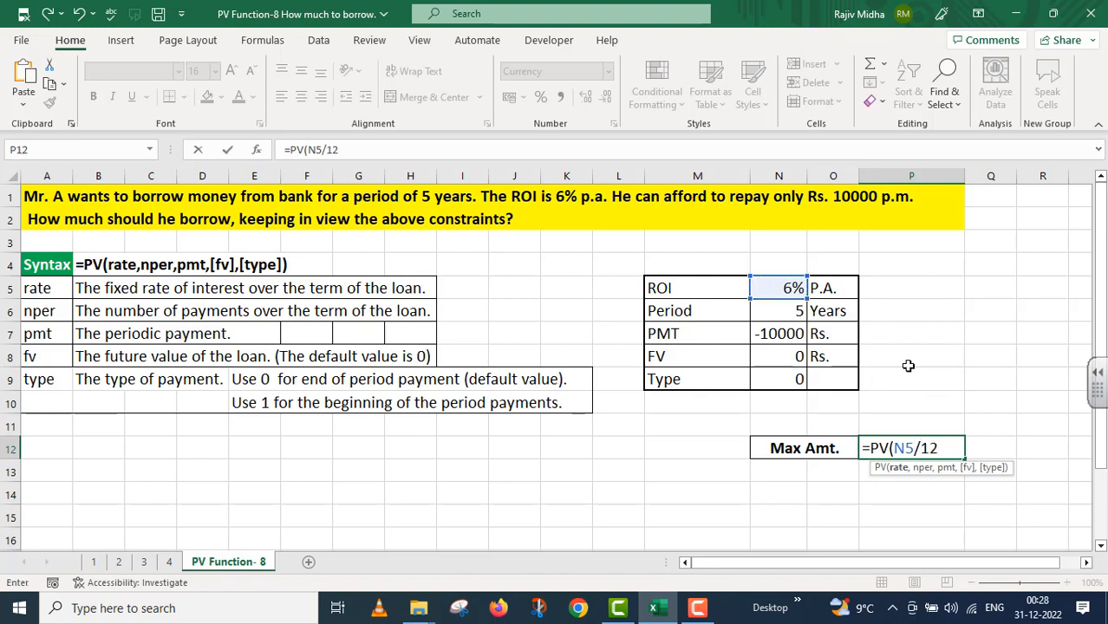
{"action": "type", "text": ","}
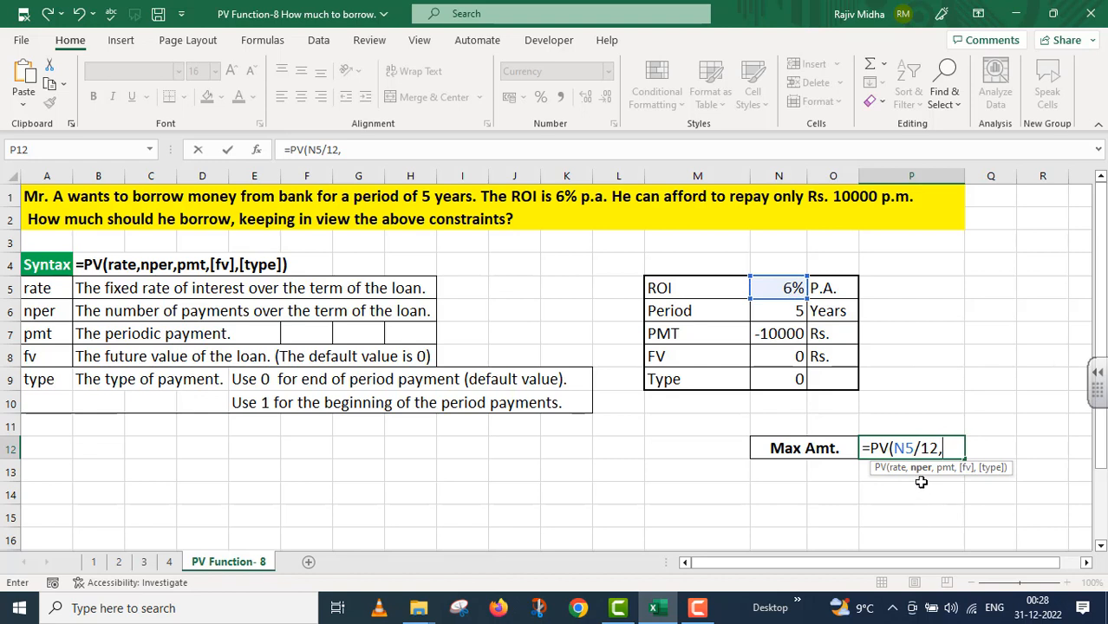
{"action": "left_click", "coordinate": [788, 311]}
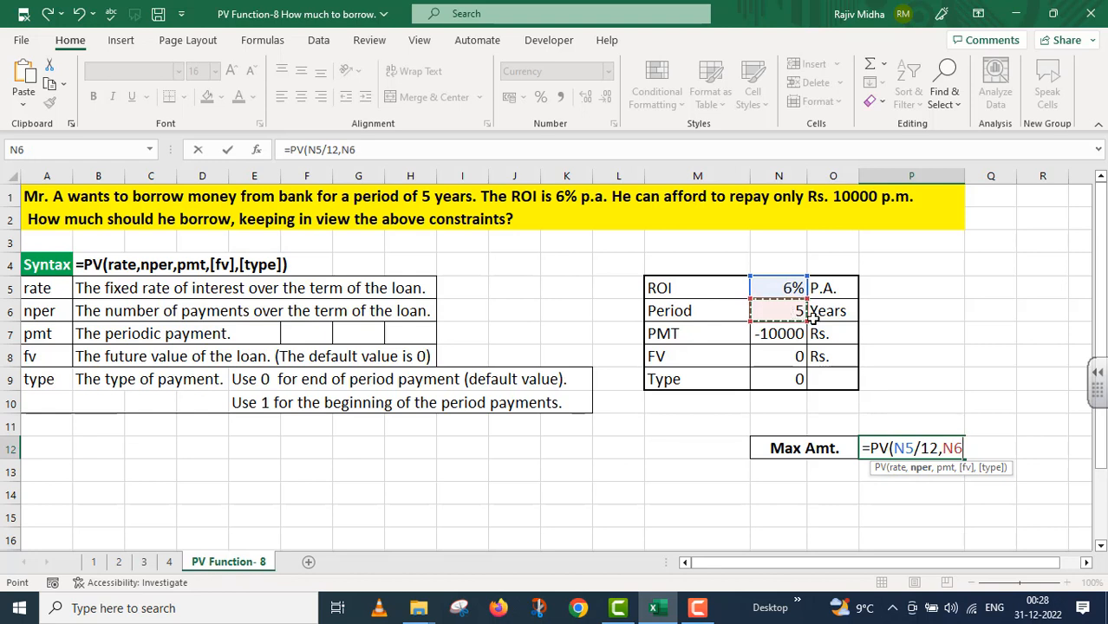
{"action": "type", "text": "*12"}
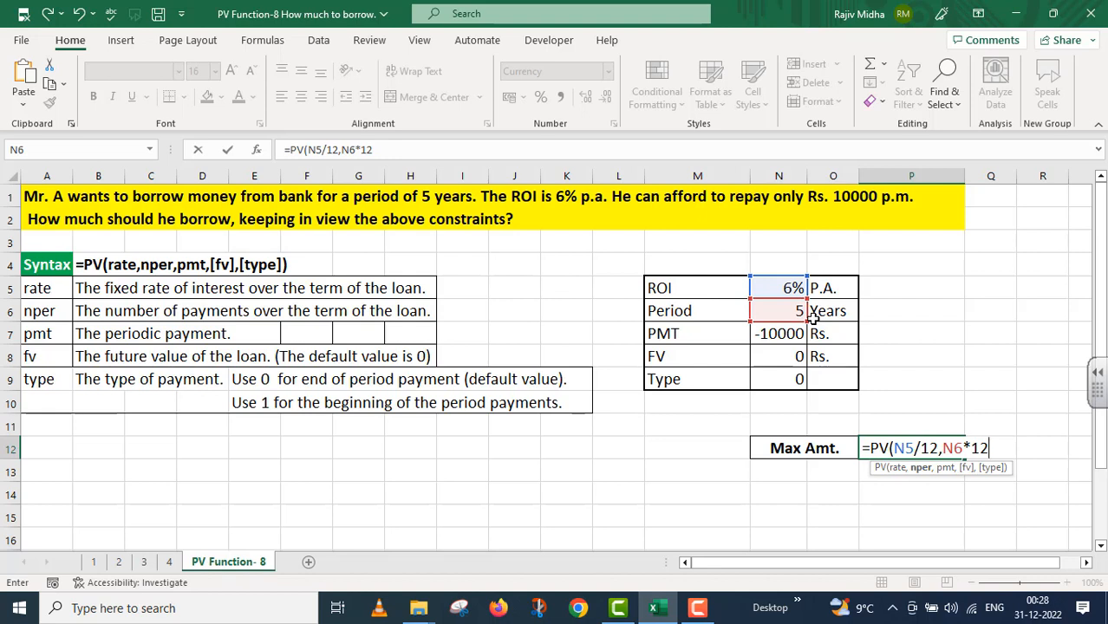
- Complete the PV formula in P12 with N7 as pmt, N8 as fv and N9 as type, and commit it
{"action": "type", "text": ","}
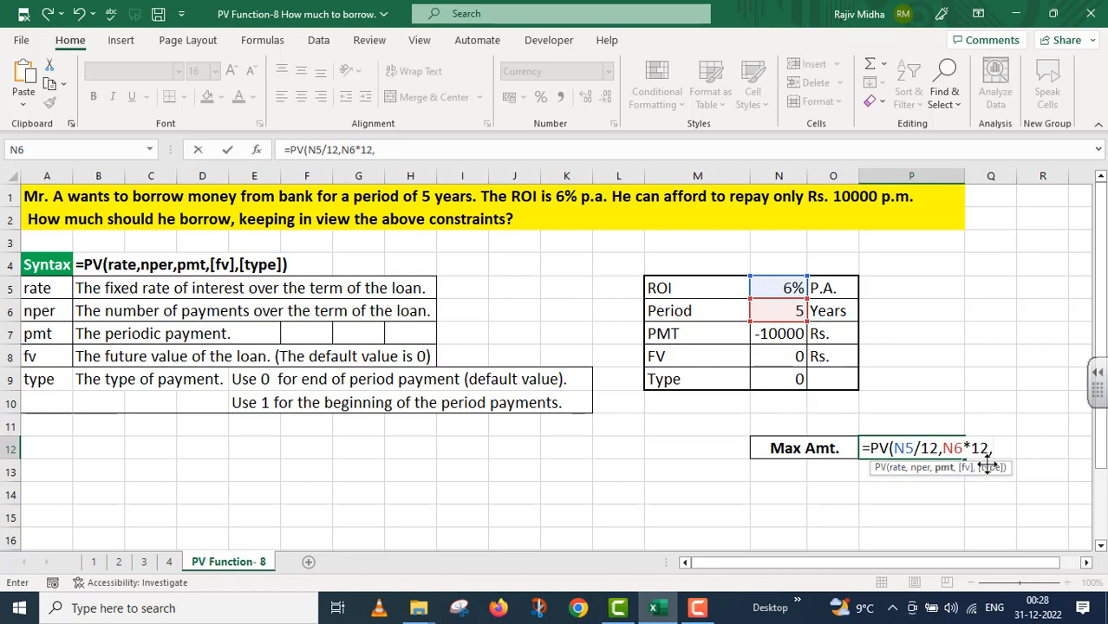
{"action": "left_click", "coordinate": [777, 336]}
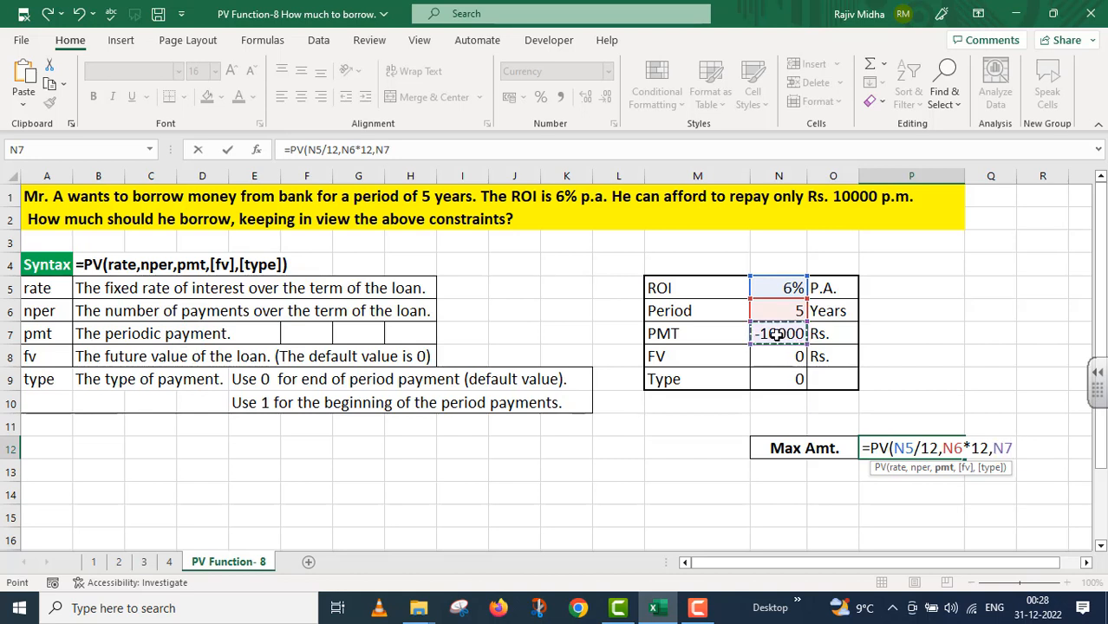
{"action": "type", "text": ","}
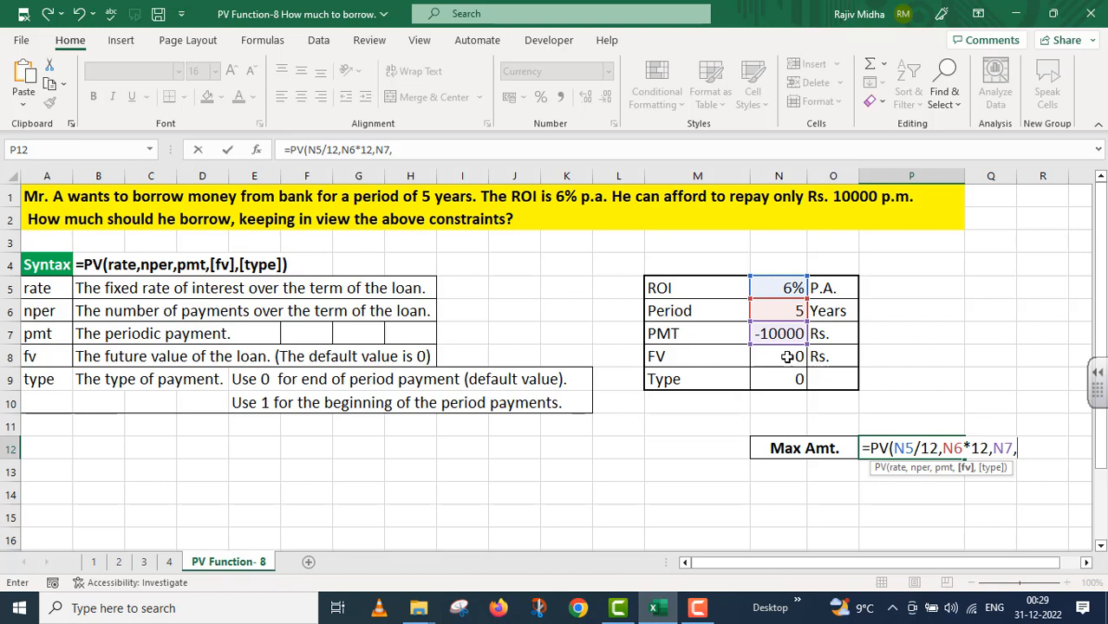
{"action": "left_click", "coordinate": [786, 356]}
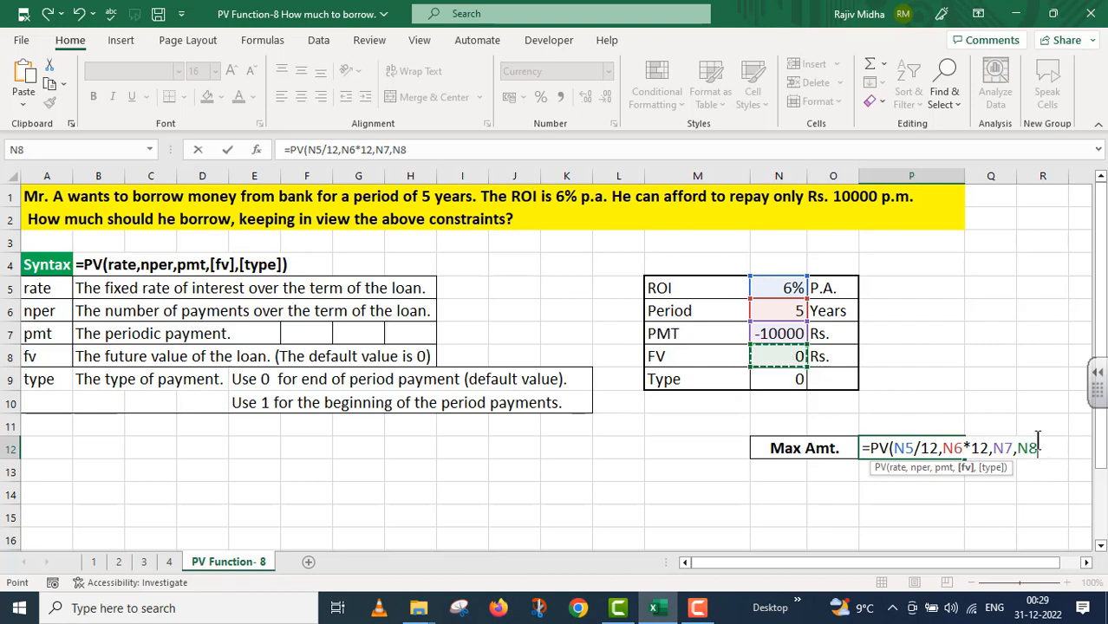
{"action": "type", "text": ","}
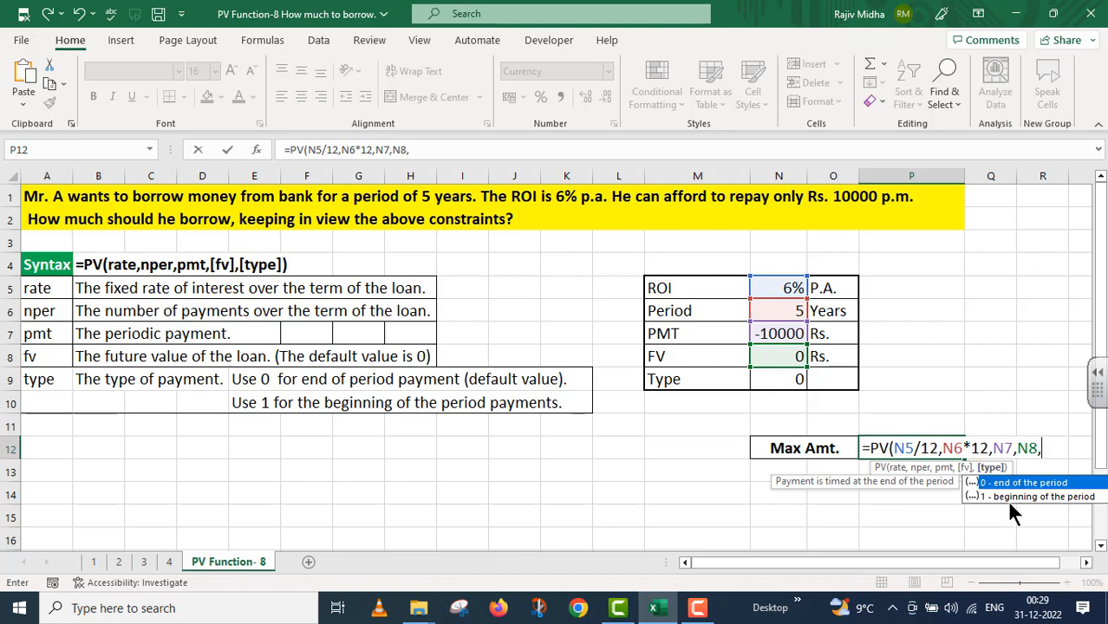
{"action": "left_click", "coordinate": [791, 380]}
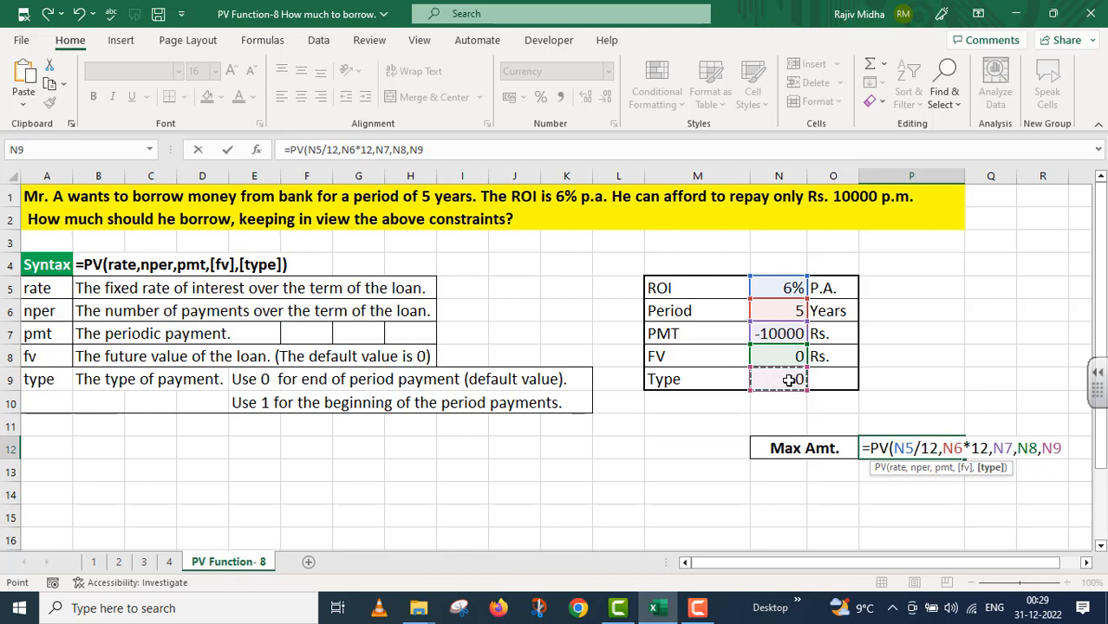
{"action": "type", "text": ")"}
{"action": "key", "text": "Return"}
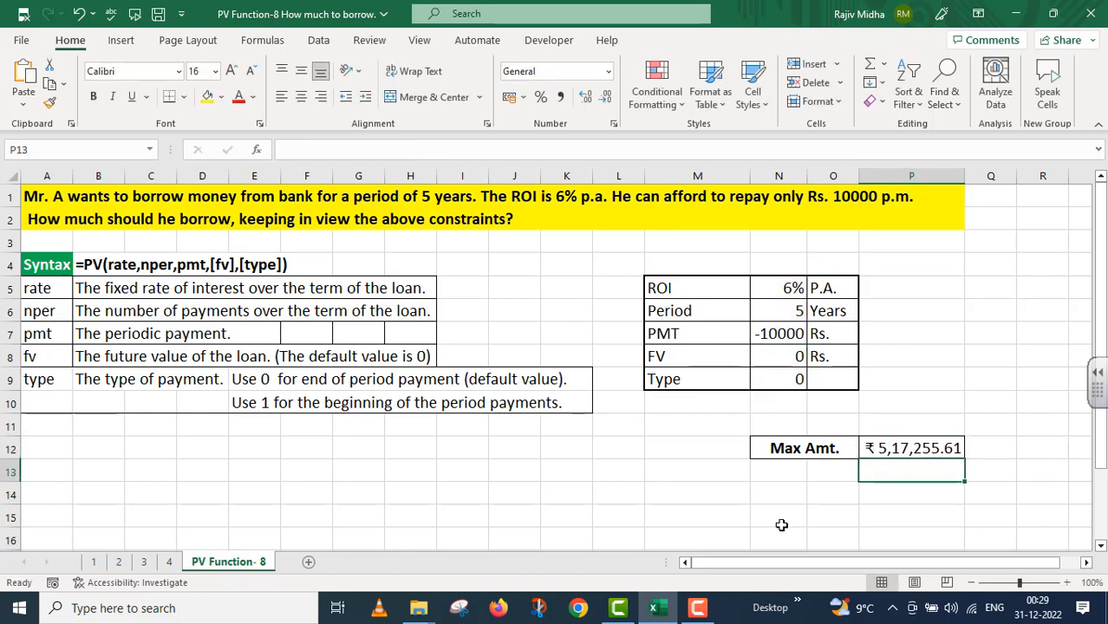
- Copy the Max Amt. formula into P13 as visible text with a leading apostrophe: '=PV(N5/12,N6*12,N7,N8,N9)
{"action": "left_click", "coordinate": [884, 451]}
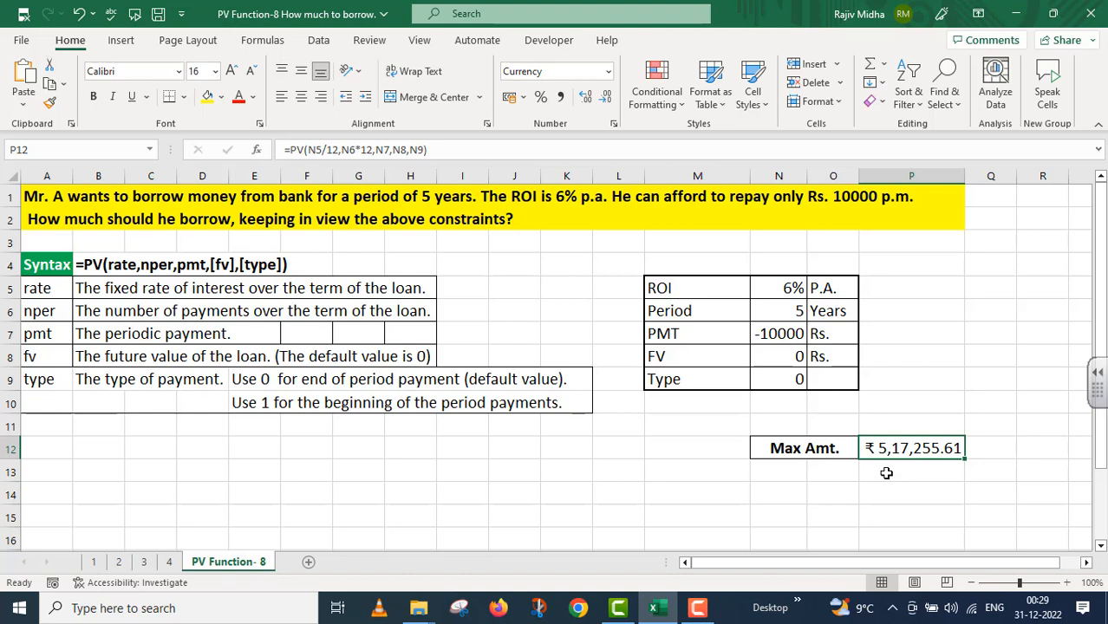
{"action": "left_click_drag", "start_coordinate": [428, 149], "coordinate": [283, 149]}
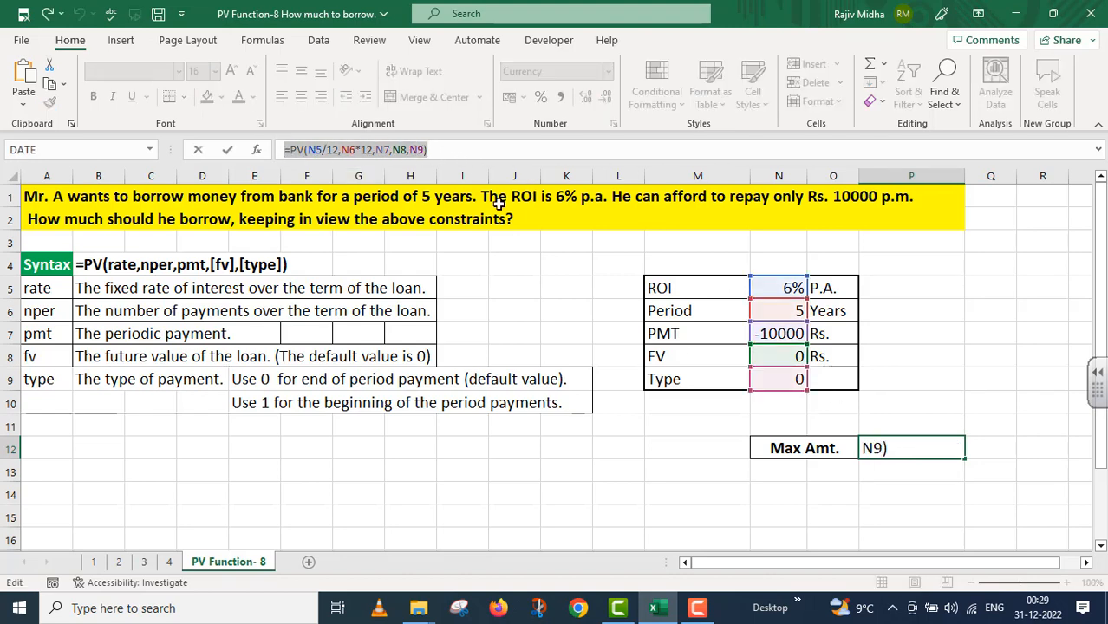
{"action": "key", "text": "Return"}
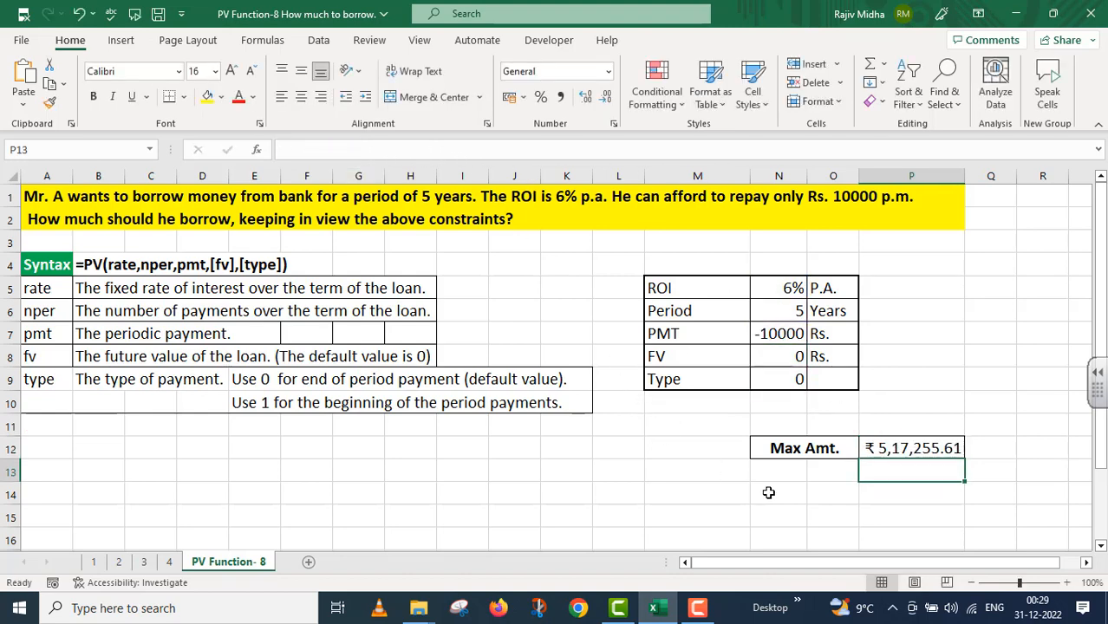
{"action": "double_click", "coordinate": [868, 474]}
{"action": "key", "text": "ctrl+v"}
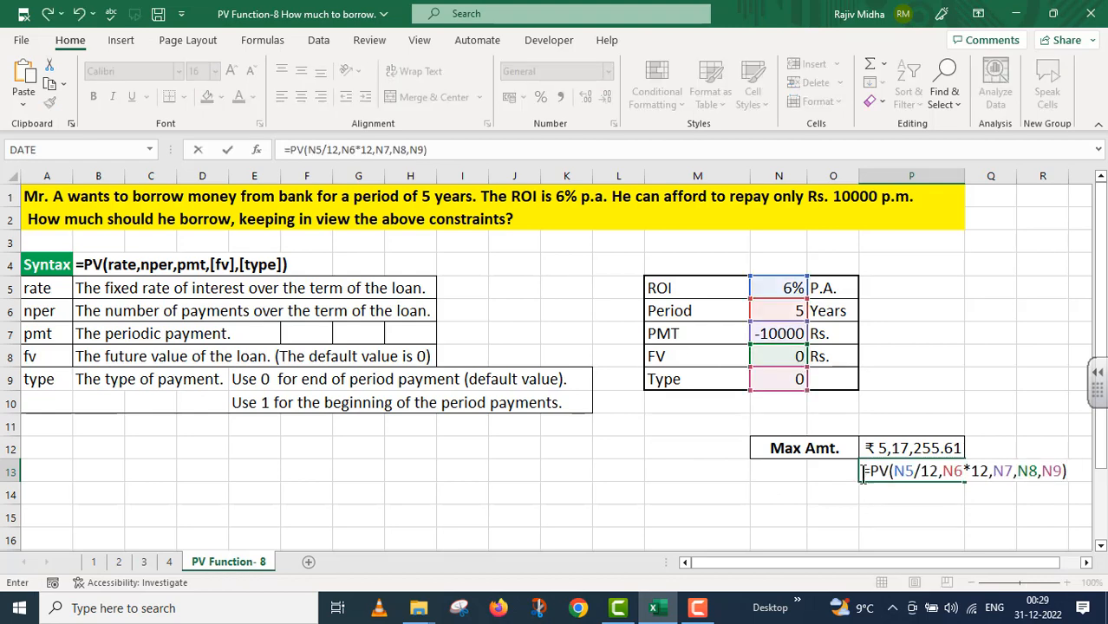
{"action": "key", "text": "Home"}
{"action": "type", "text": "'"}
{"action": "left_click", "coordinate": [905, 521]}
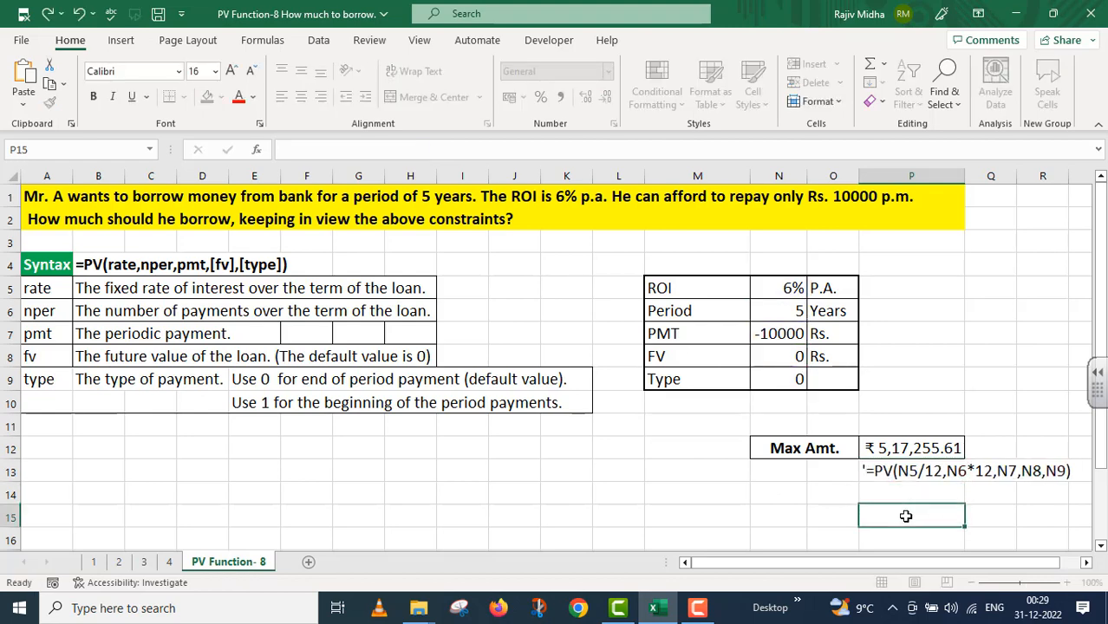